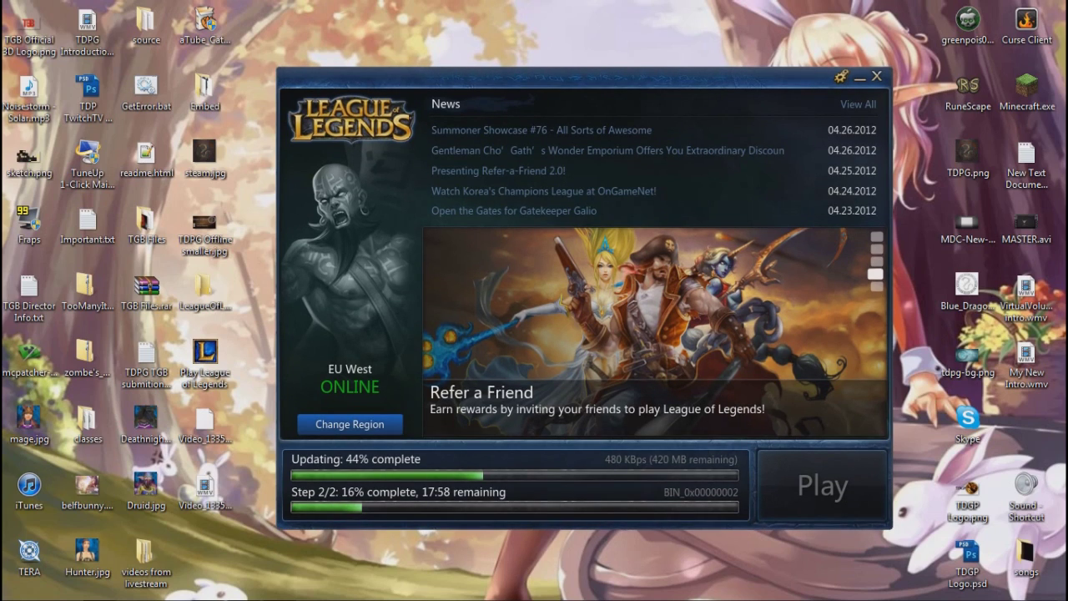
- Open the Control Panel's list of installed programs and select Pando Media Booster
drag(584, 77, 630, 125)
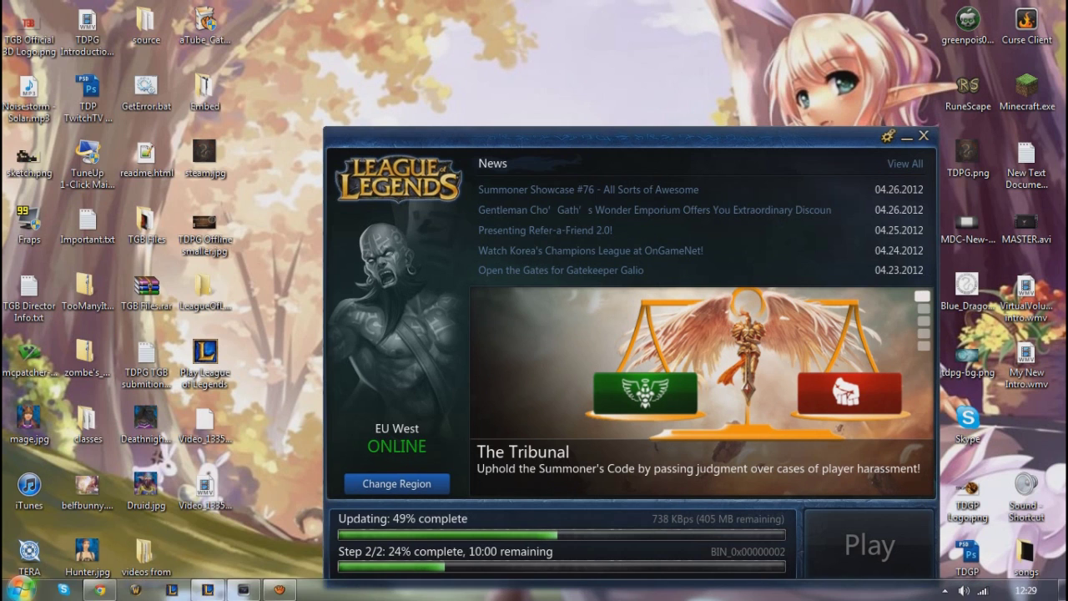
click(20, 590)
click(247, 238)
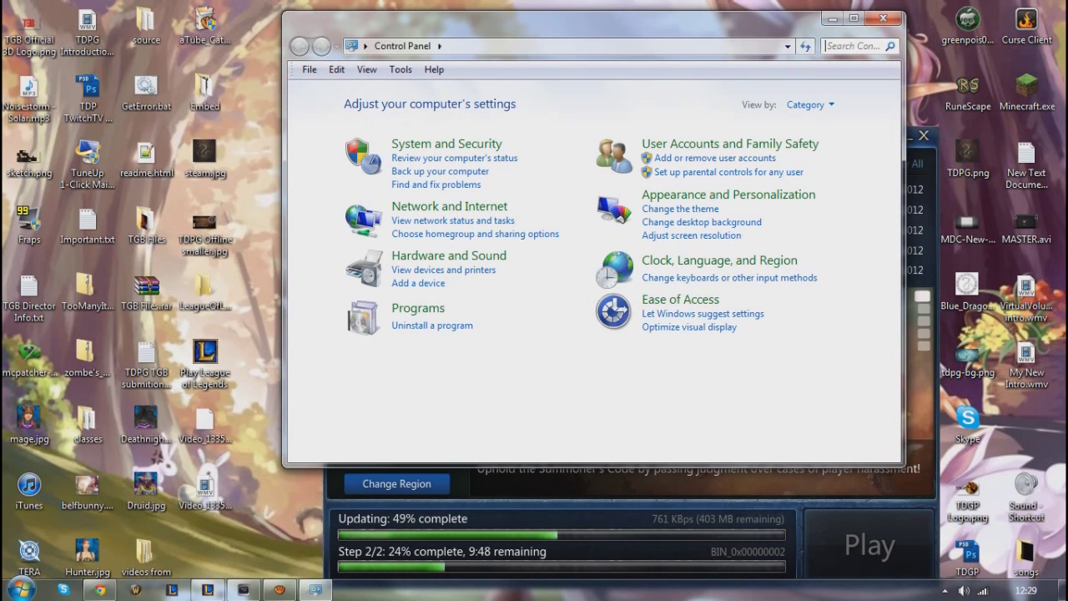
click(418, 326)
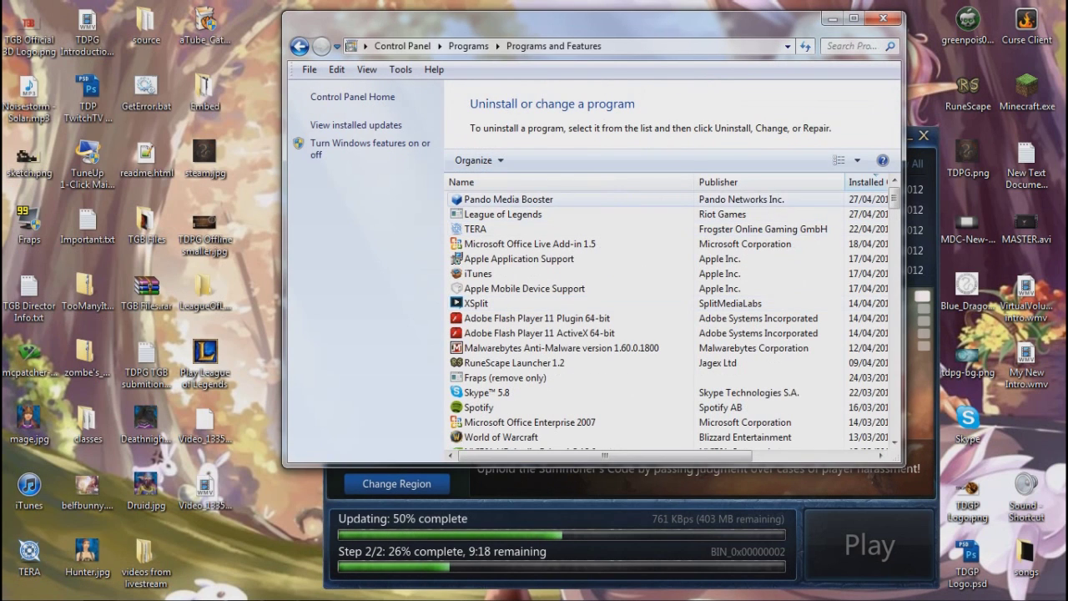
click(508, 199)
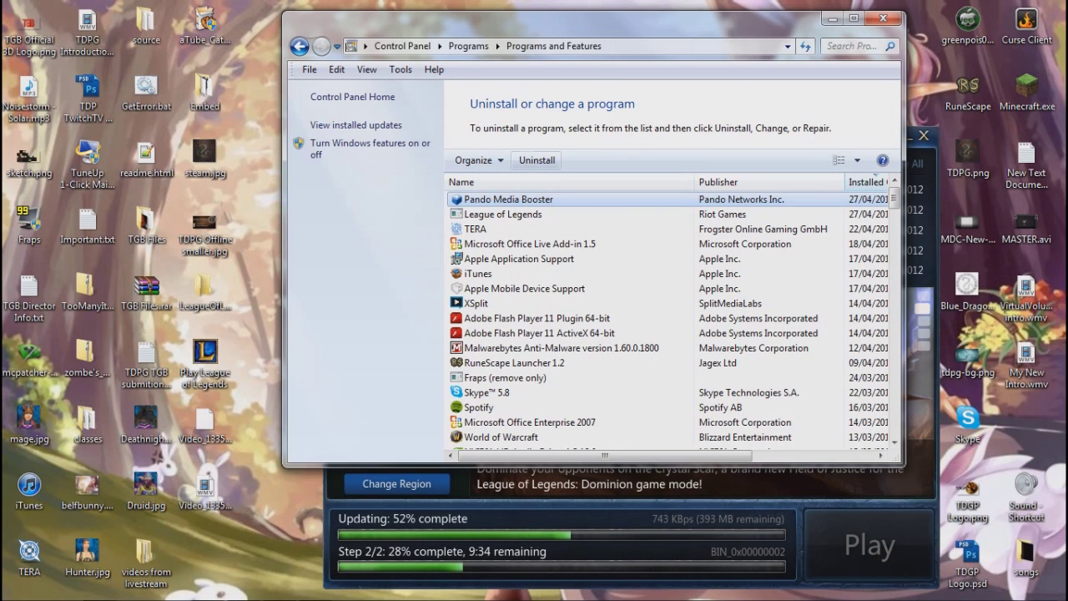
- Arrange the League of Legends launcher and the Programs and Features window so the program list is unobstructed beside the launcher
mouse_move(605, 456)
mouse_down()
mouse_move(726, 456)
mouse_move(605, 455)
mouse_up()
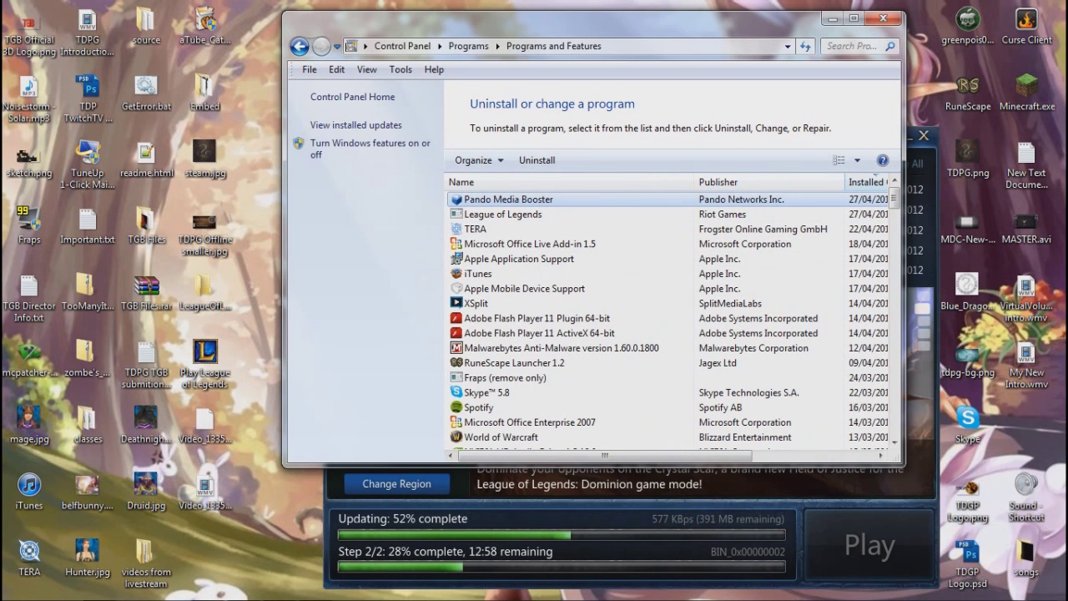
key(alt+Tab)
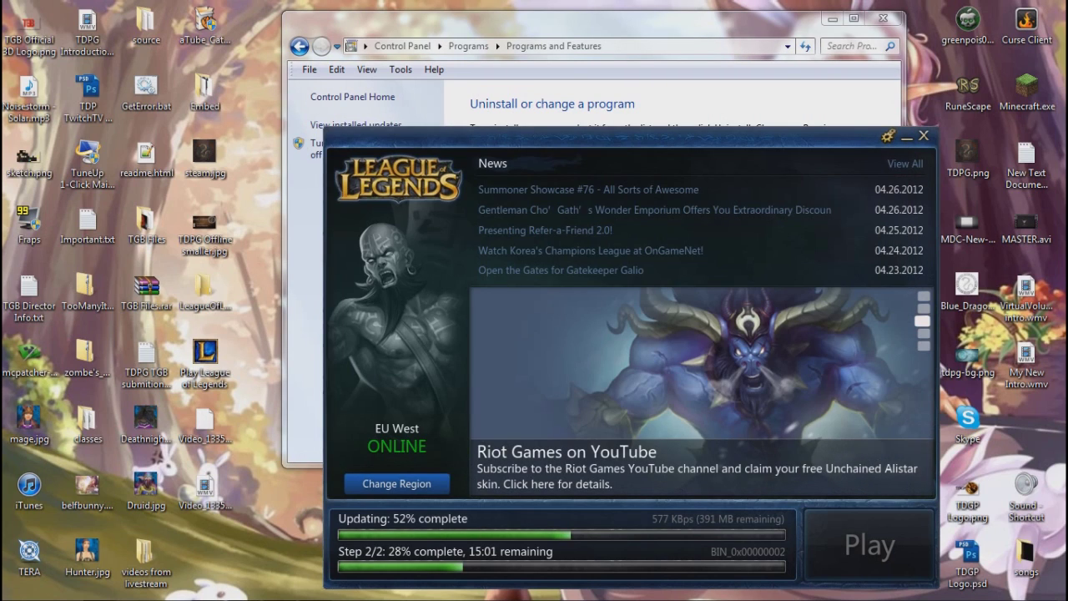
drag(617, 136, 746, 151)
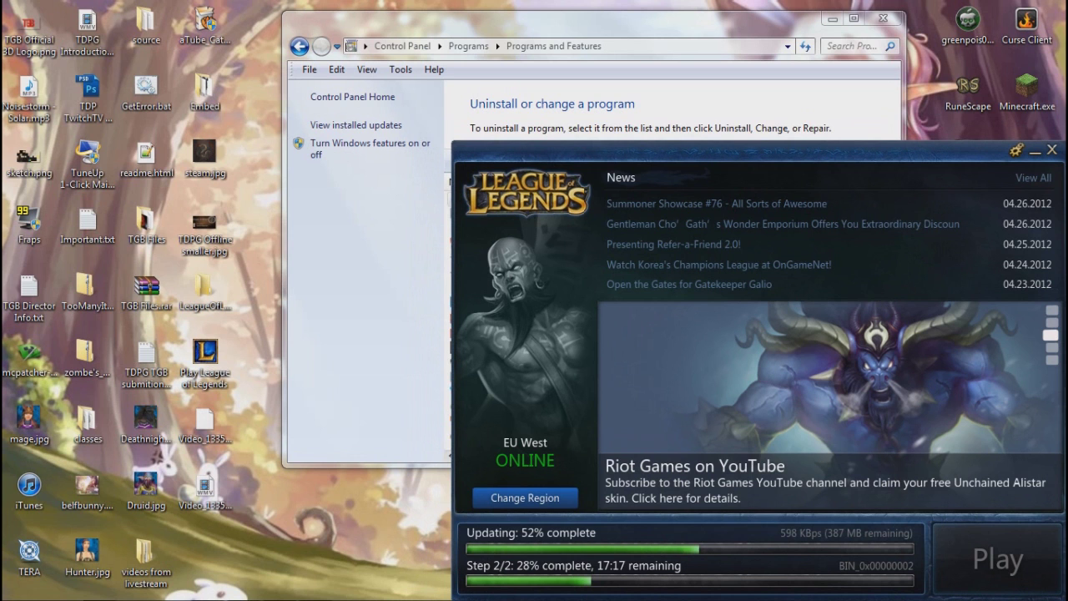
drag(634, 19, 308, 15)
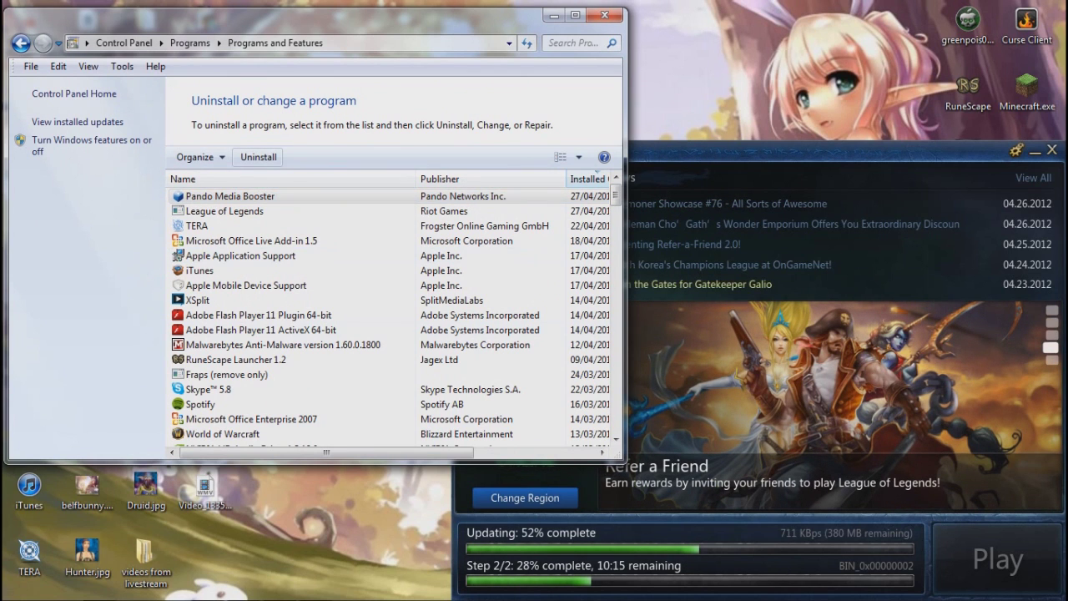
- Uninstall Pando Media Booster, accept the uninstaller's prompts, and close the Programs and Features window
click(259, 157)
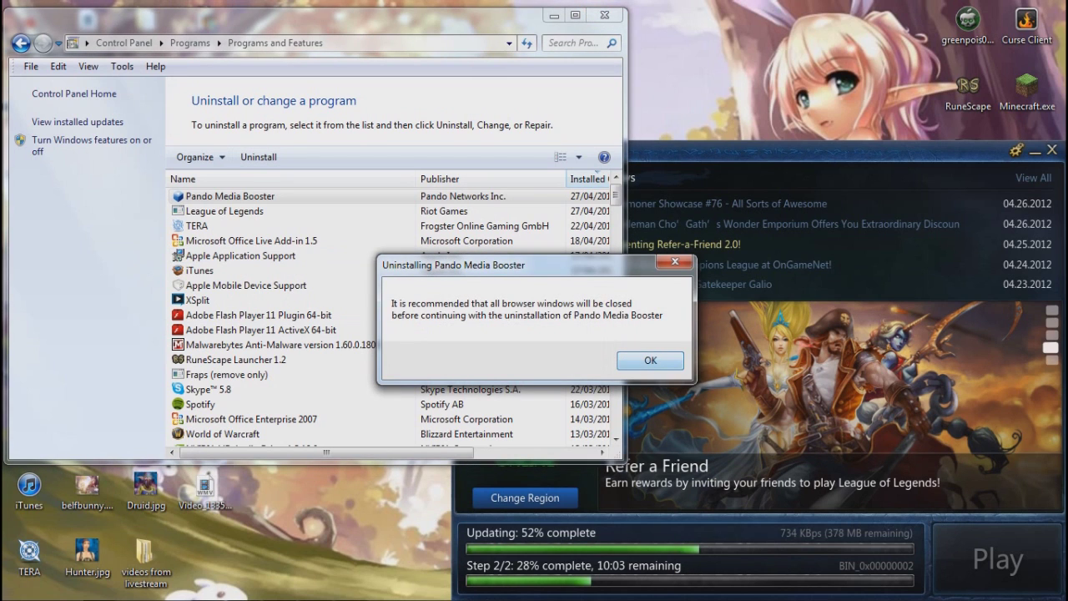
key(Return)
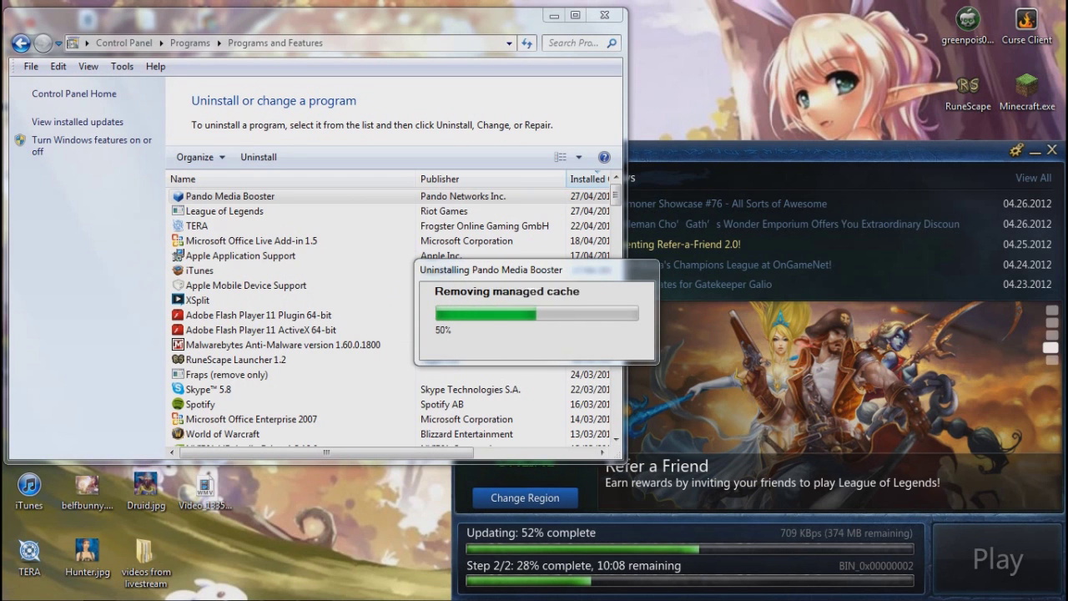
key(Return)
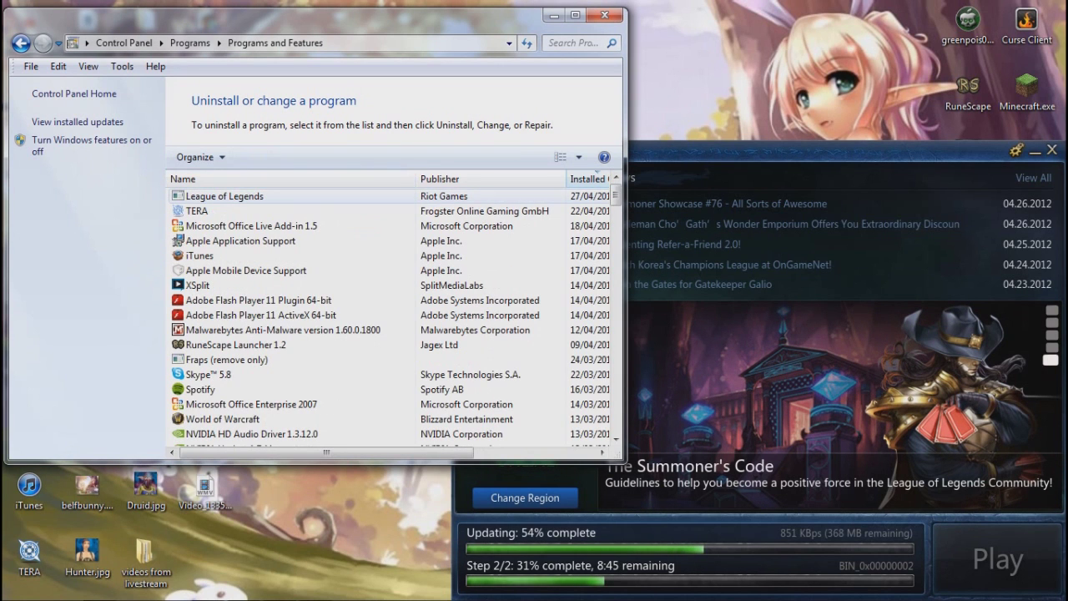
click(616, 15)
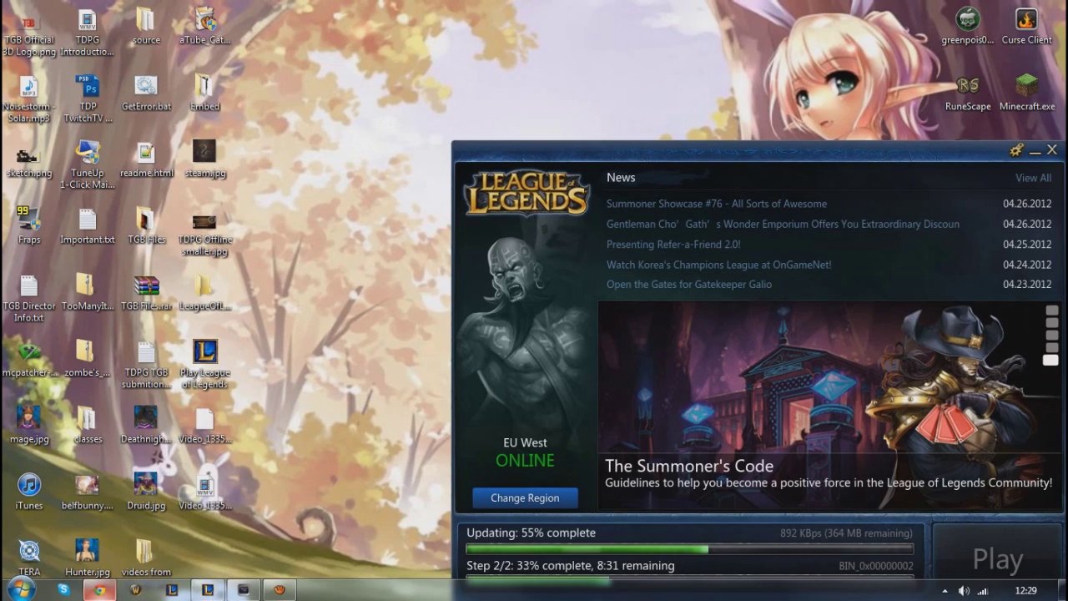
- Switch to Chrome and download PMBInstSafe.exe from the "Pando Media Booster cannot be started" instructions, saving it to the Desktop
click(99, 589)
click(84, 11)
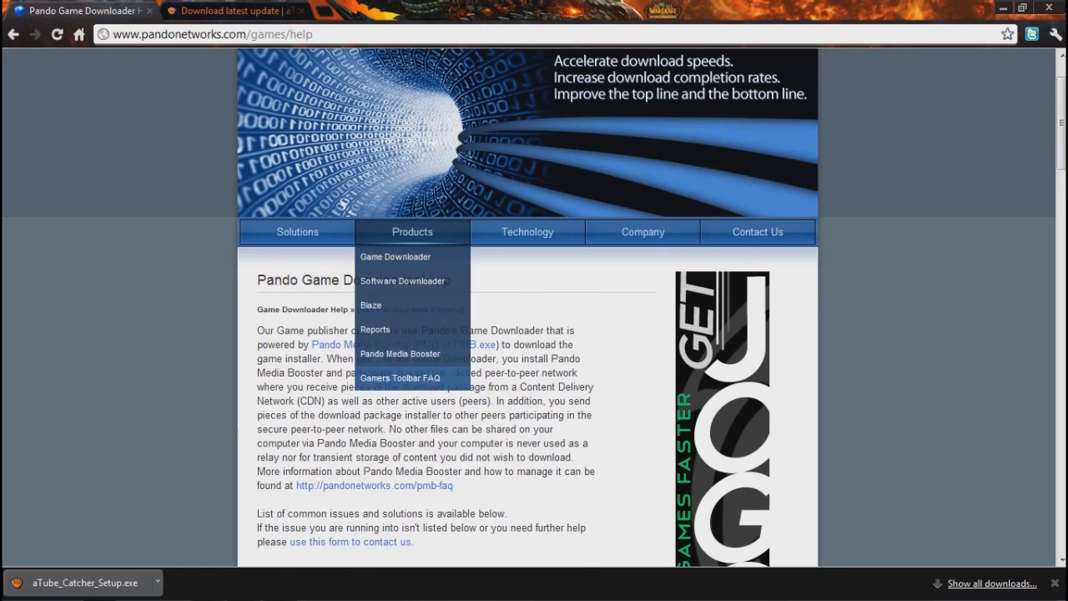
scroll(517, 309, down, 2)
scroll(334, 375, down, 2)
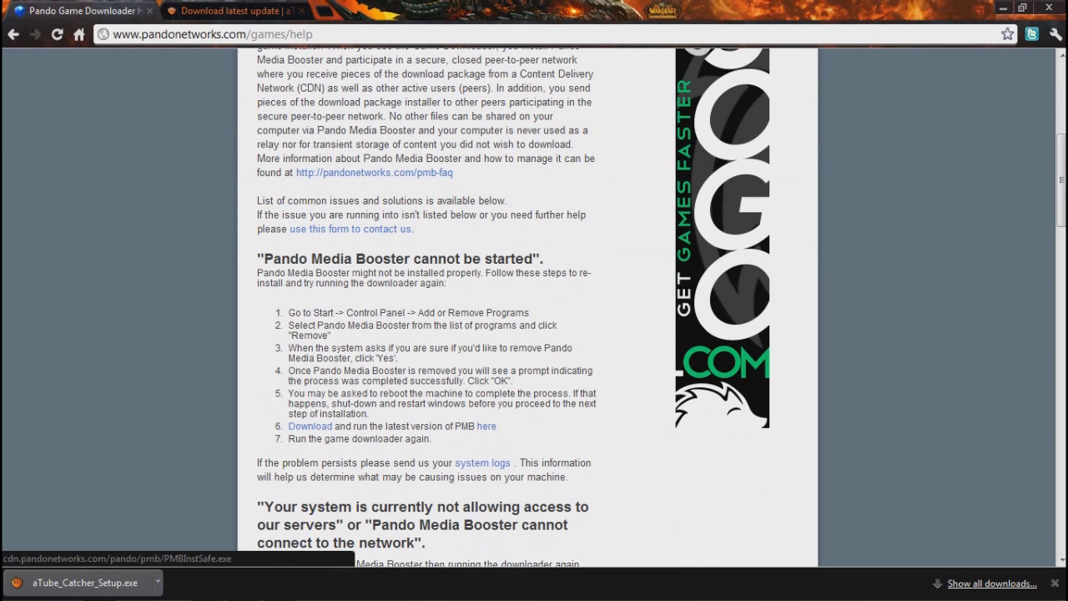
click(310, 426)
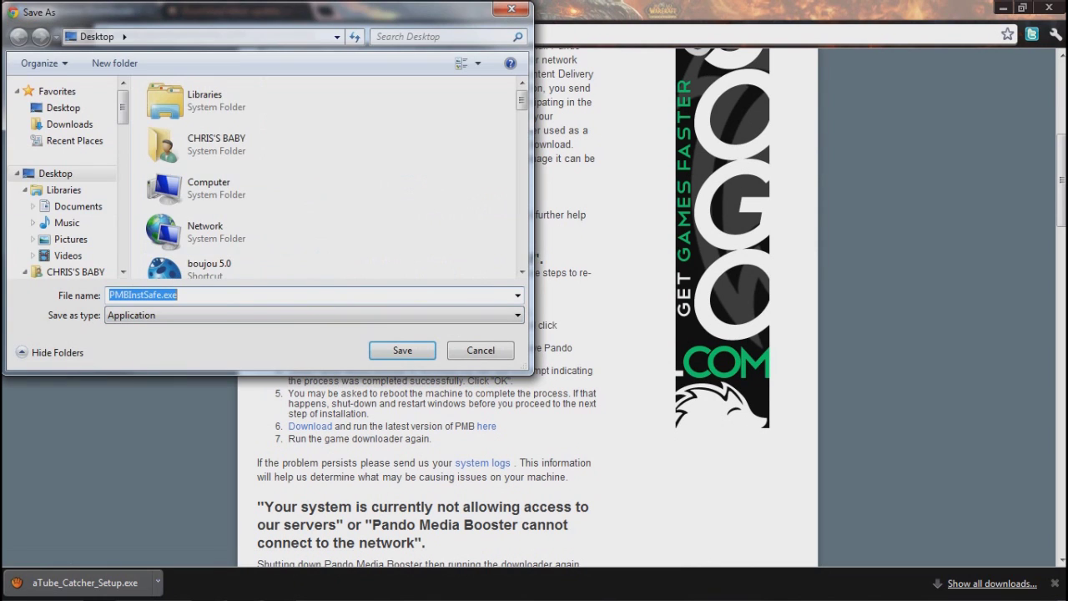
key(Return)
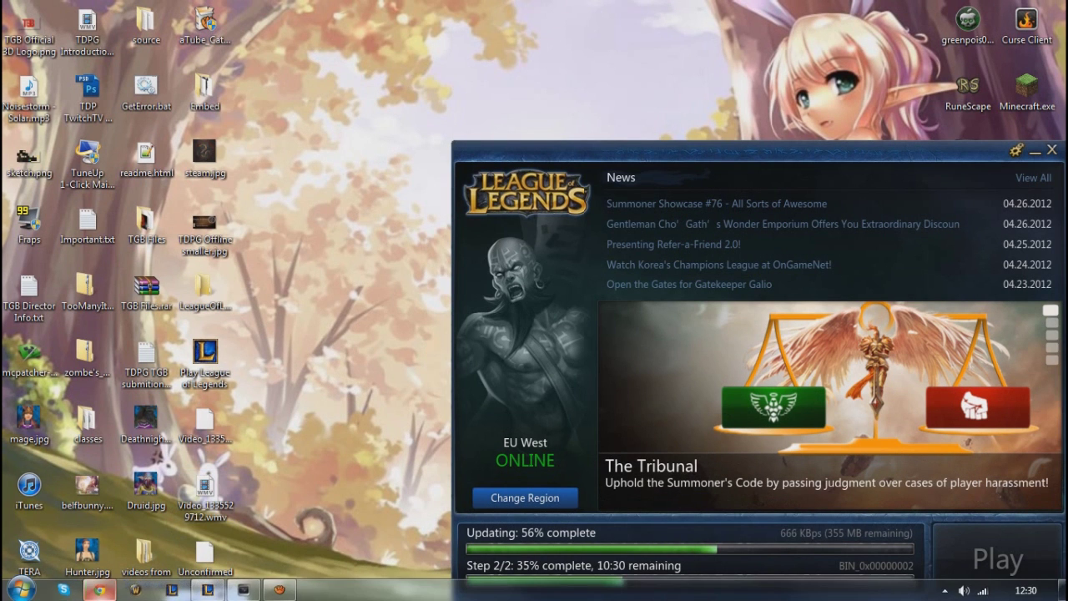
- Bring Chrome back into full view on the Pando Game Downloader help page and close the browser window
click(99, 589)
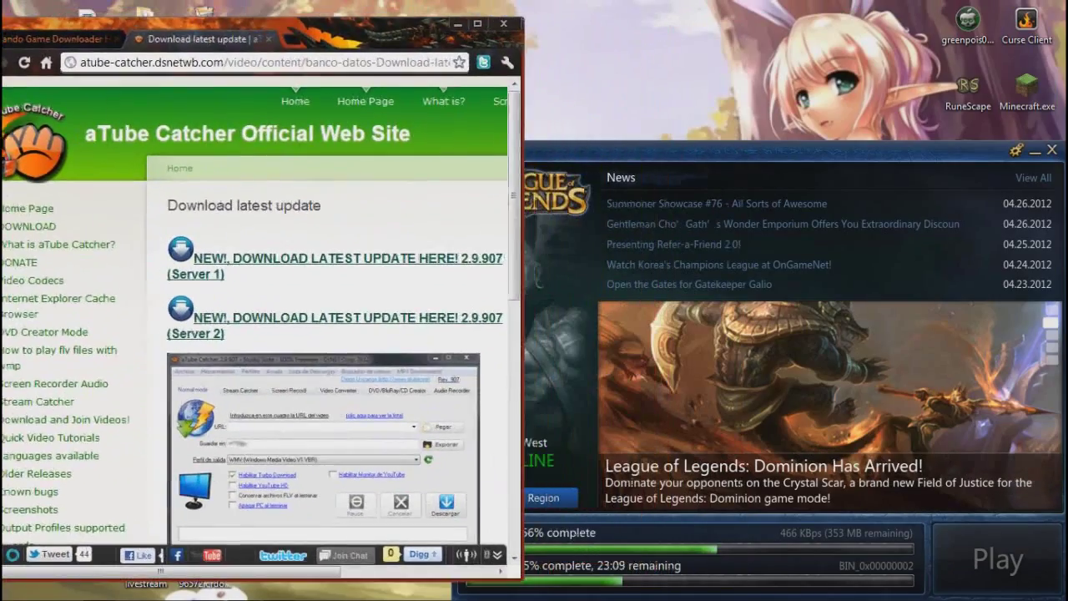
drag(367, 30, 356, 30)
click(751, 152)
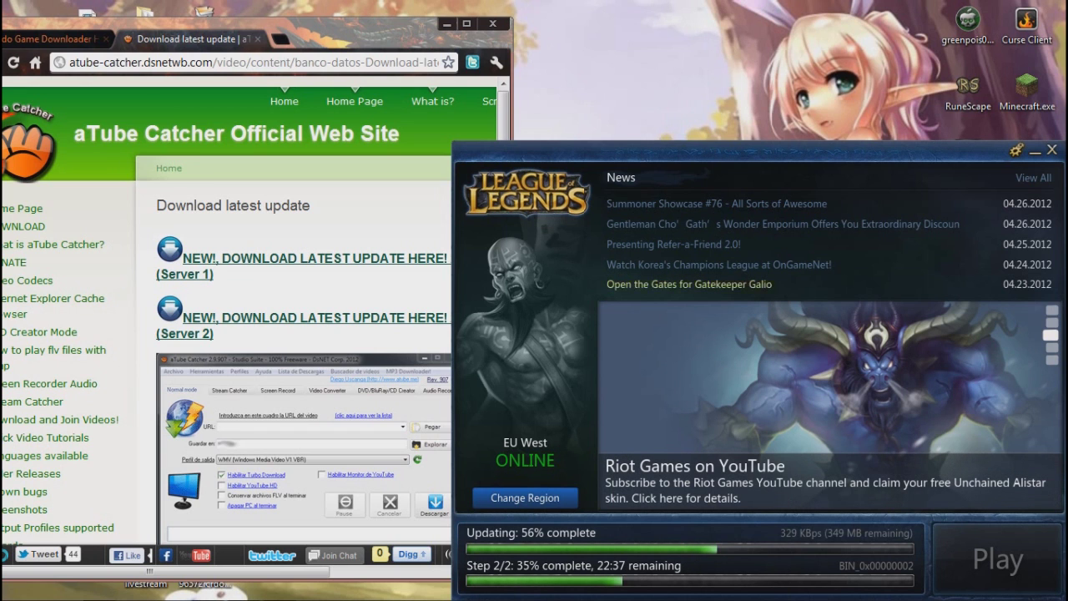
drag(358, 30, 704, 26)
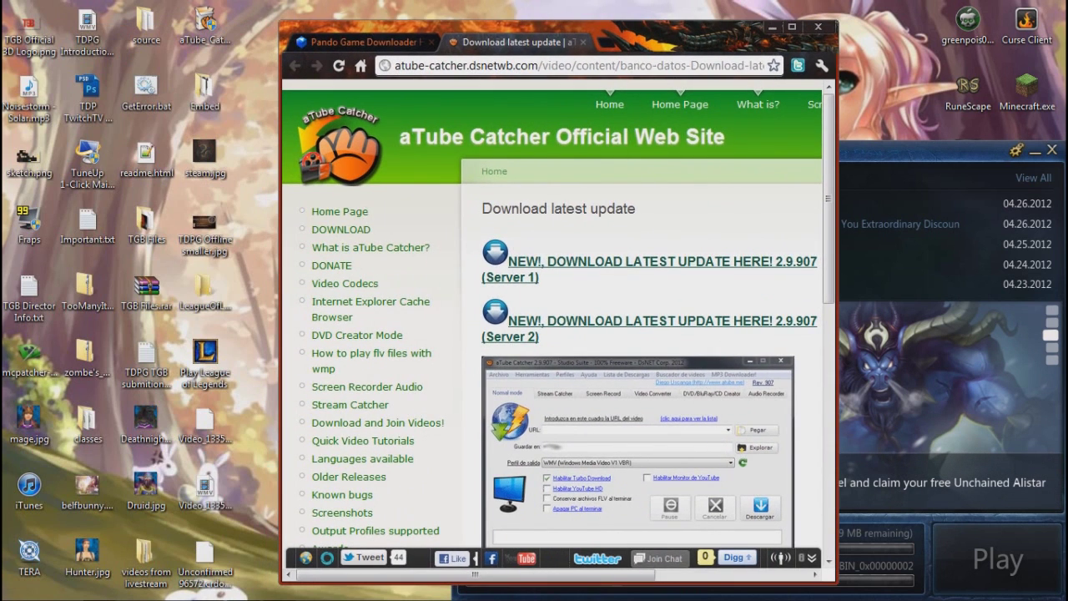
click(367, 42)
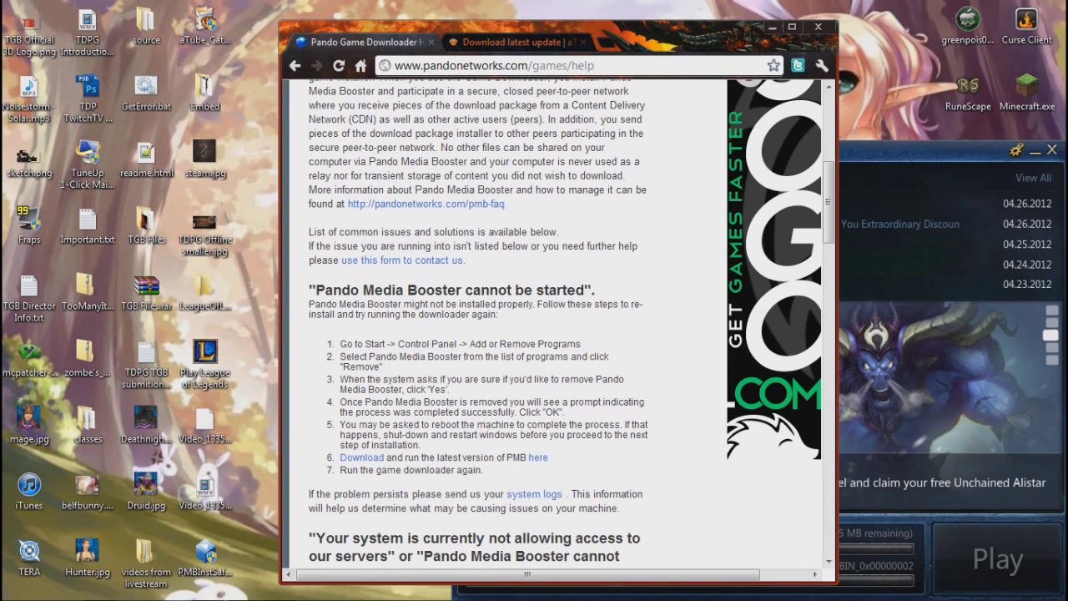
click(818, 26)
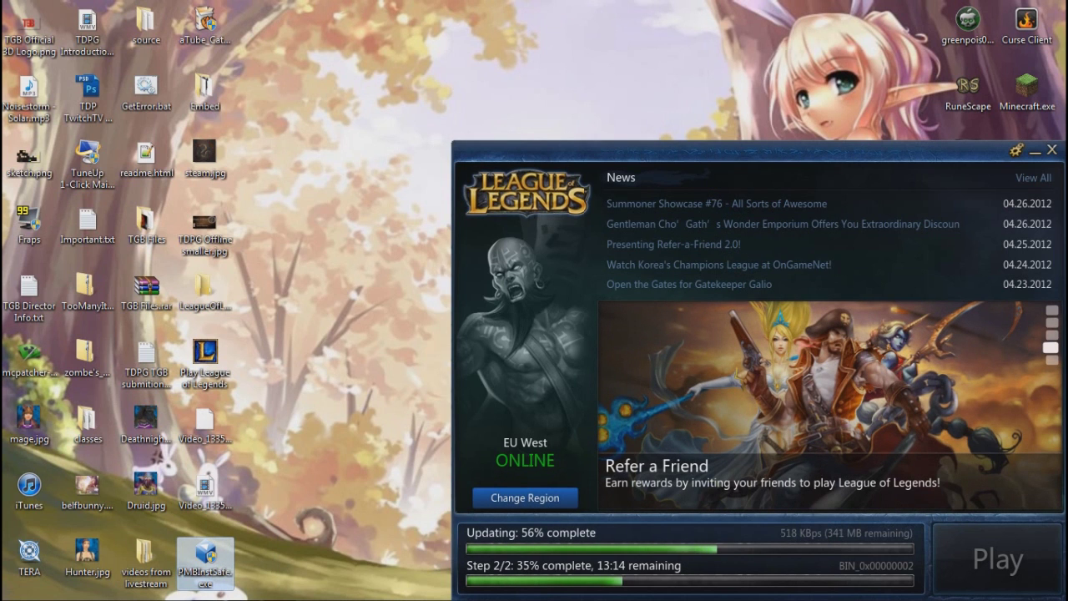
- Run PMBInstSafe.exe from the desktop and check the hidden notification icons for Pando Media Booster
double_click(205, 560)
click(257, 223)
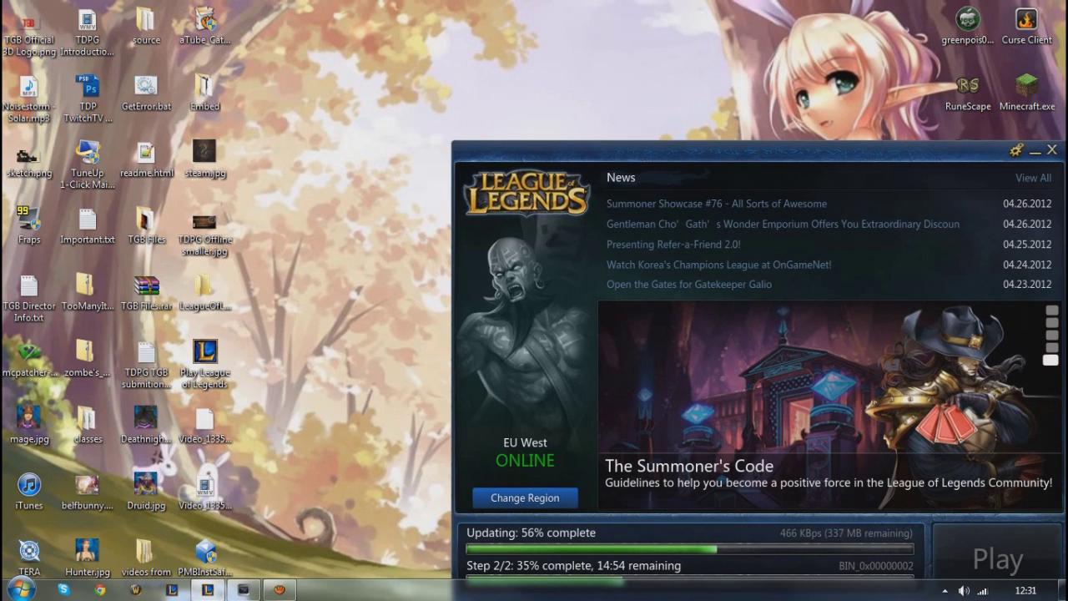
click(943, 590)
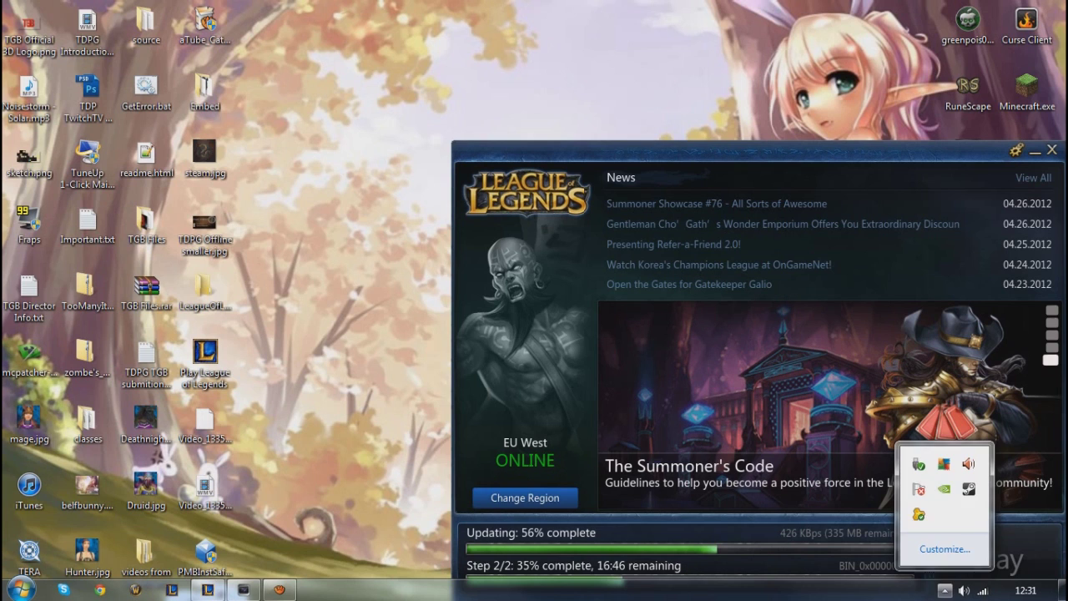
click(943, 590)
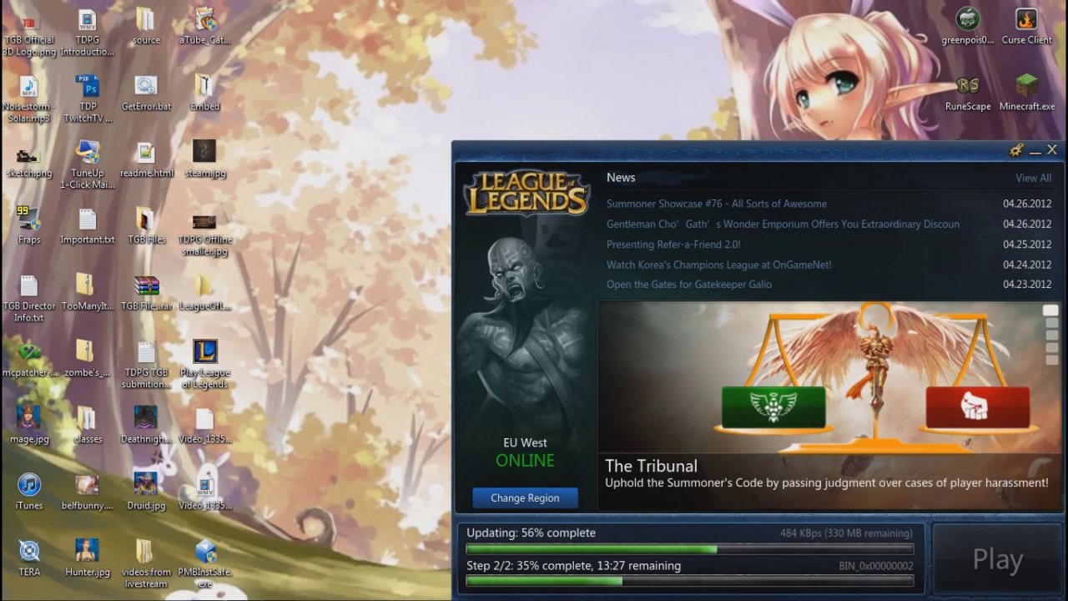
drag(734, 151, 576, 110)
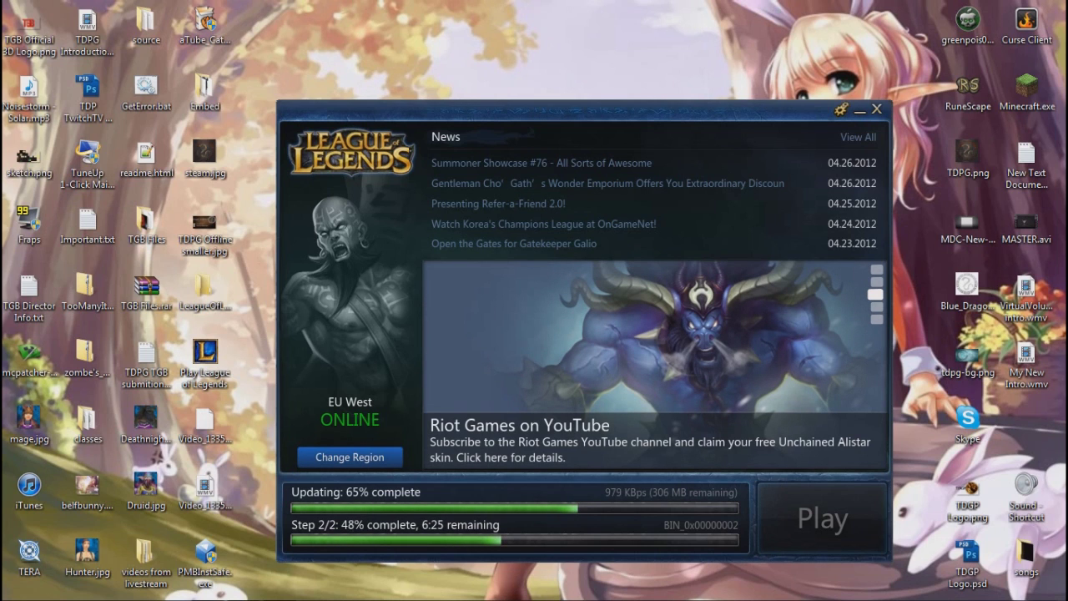
mouse_move(584, 110)
mouse_down()
mouse_move(574, 101)
mouse_move(599, 71)
mouse_move(575, 91)
mouse_up()
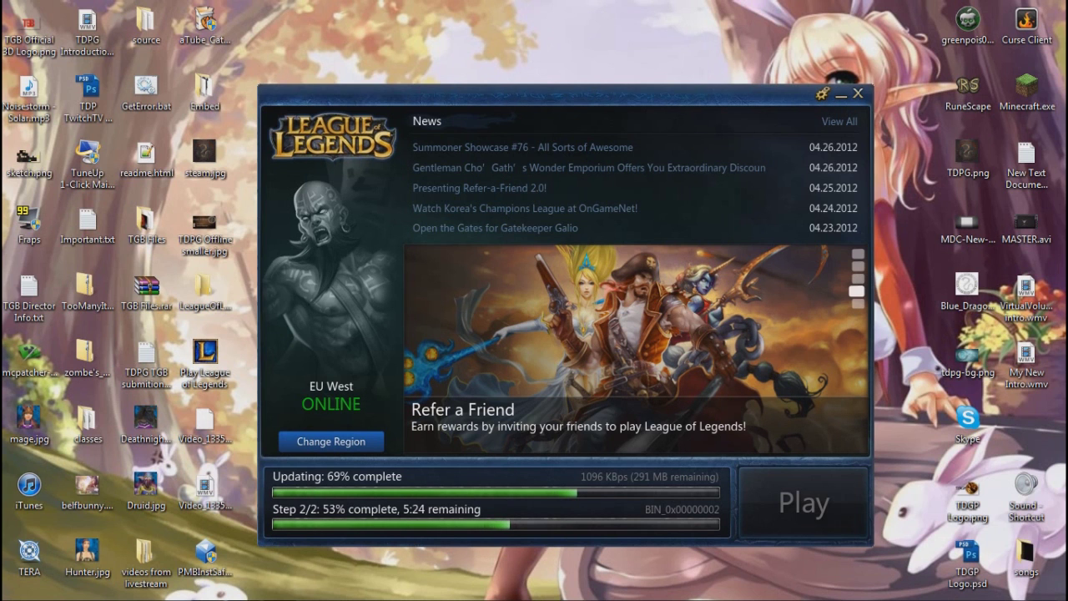
drag(551, 94, 527, 12)
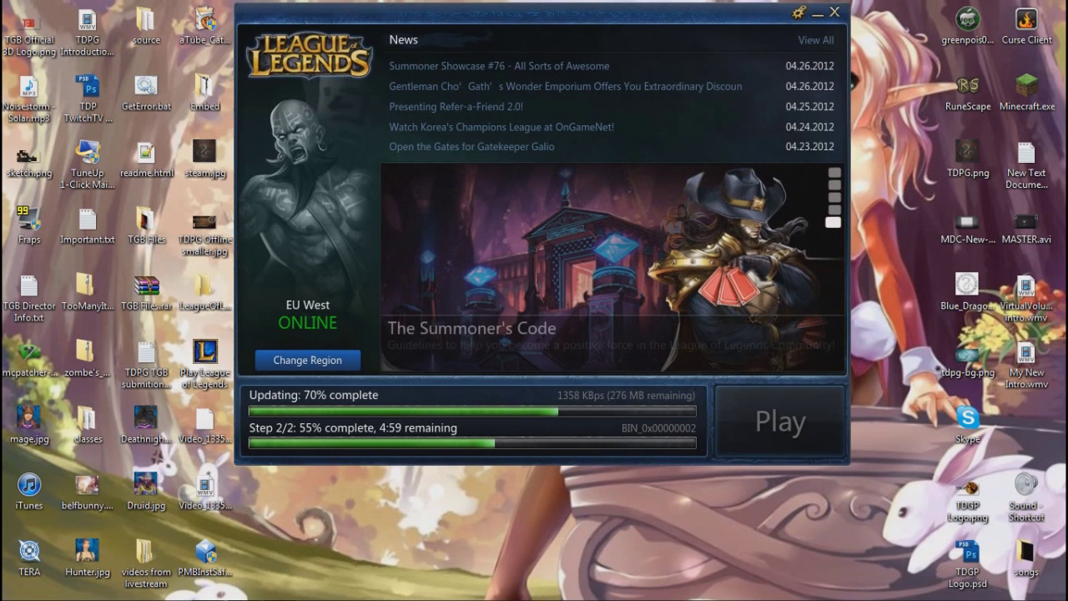
drag(550, 12, 570, 91)
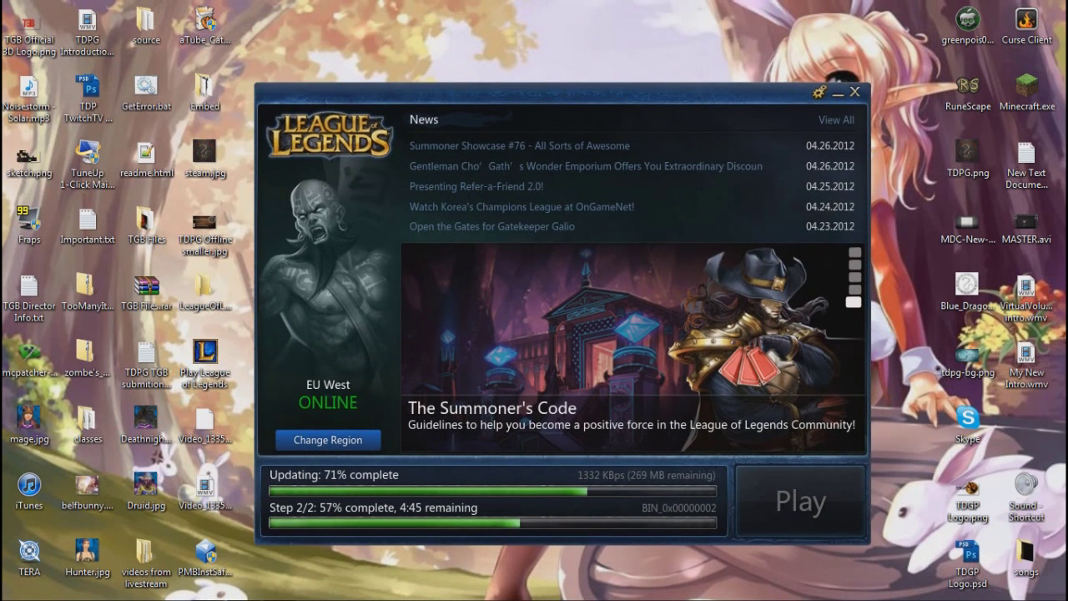